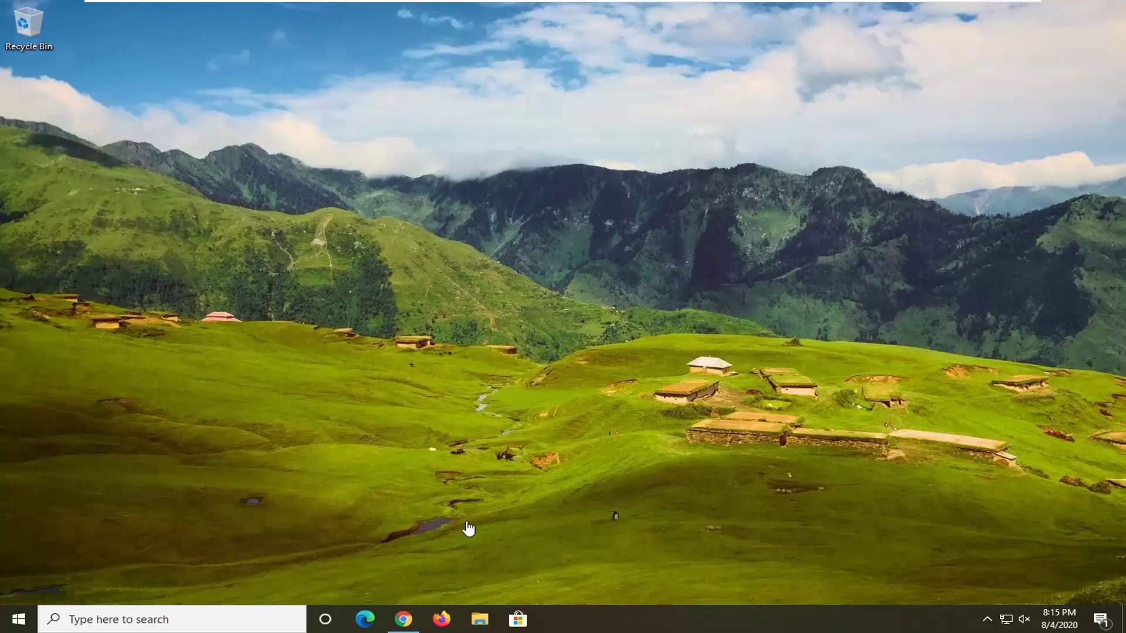
- Launch a new Chrome window from the taskbar jump list and maximize it
{"action": "right_click", "coordinate": [403, 619]}
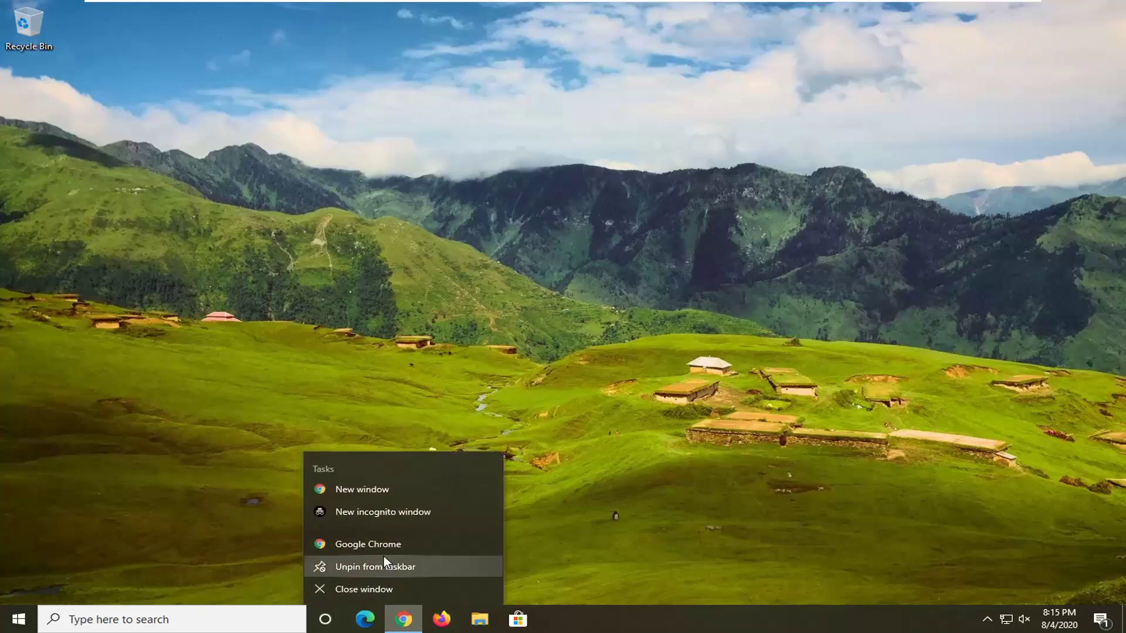
{"action": "left_click", "coordinate": [389, 540]}
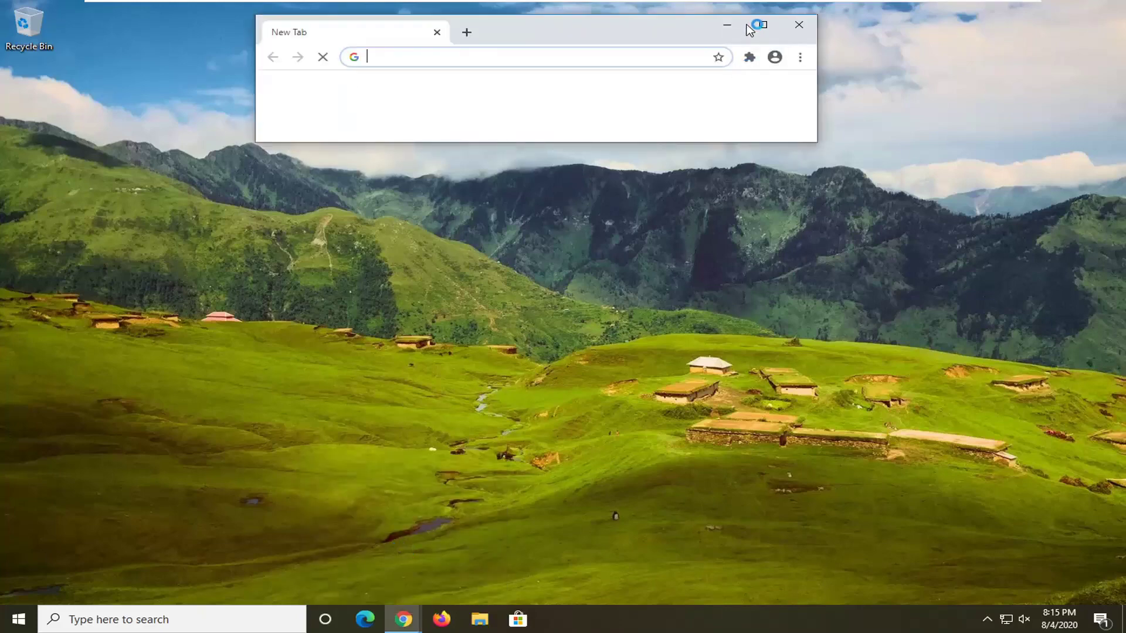
{"action": "left_click", "coordinate": [766, 27]}
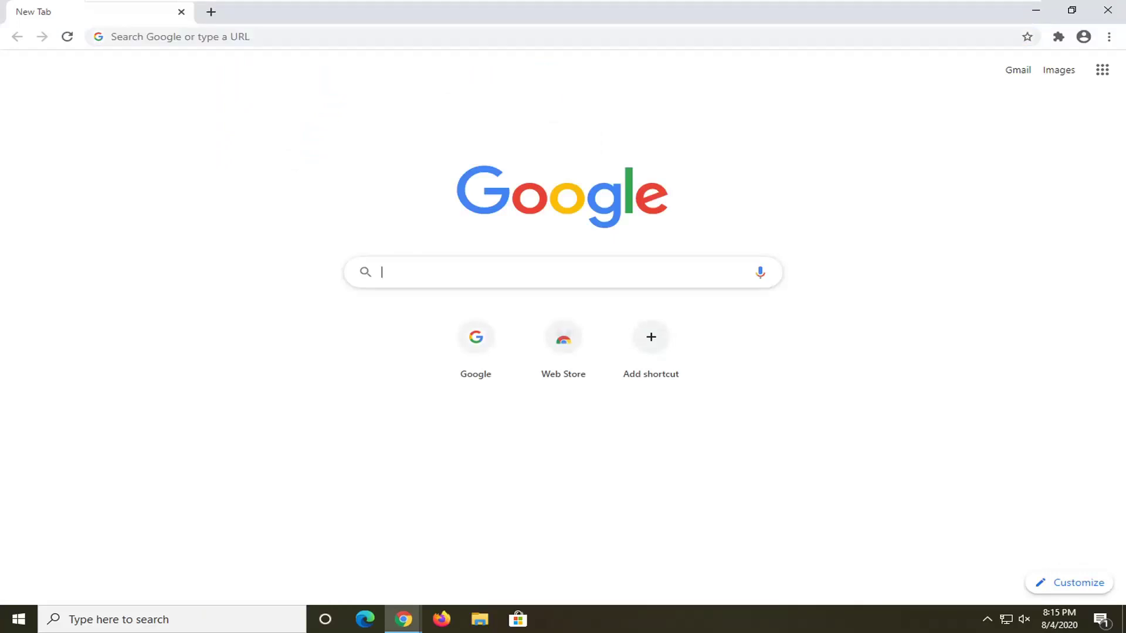
- Search Google for 'microsoft visual c++' and open the Visual C++ Redistributable download page
{"action": "type", "text": "microsoft visual"}
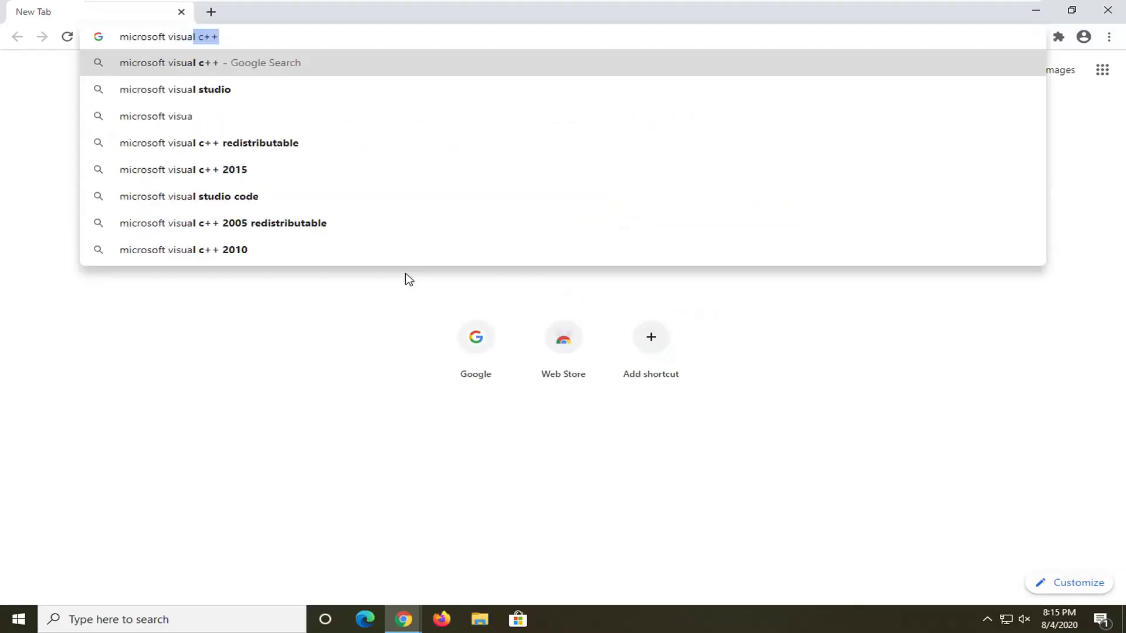
{"action": "type", "text": " c++"}
{"action": "key", "text": "Return"}
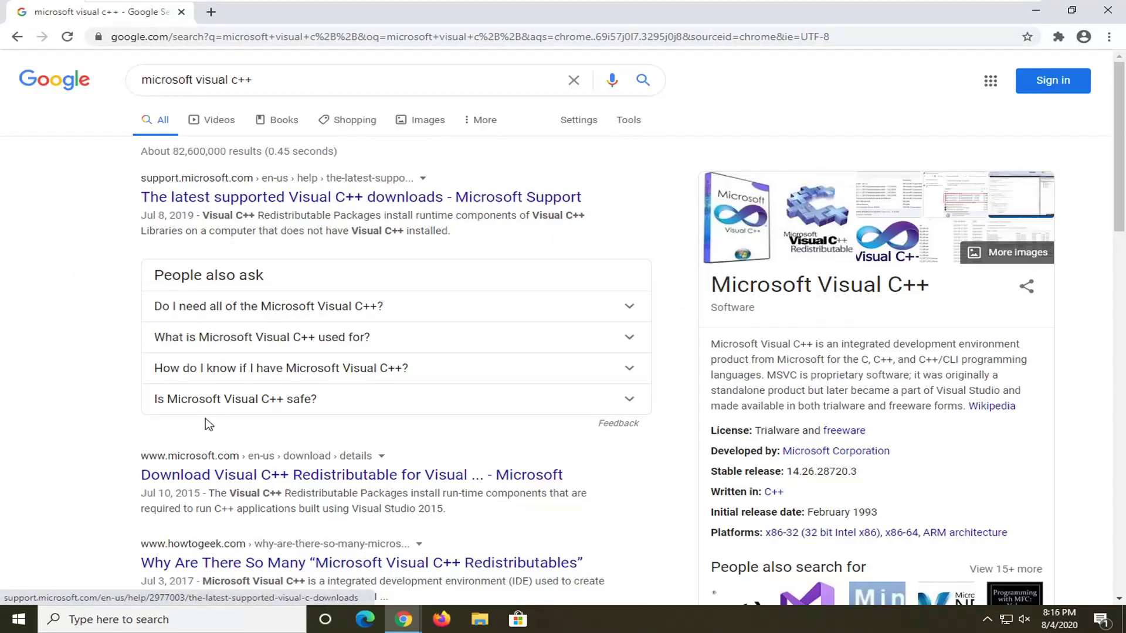
{"action": "scroll", "coordinate": [206, 422], "scroll_direction": "down", "scroll_amount": 1}
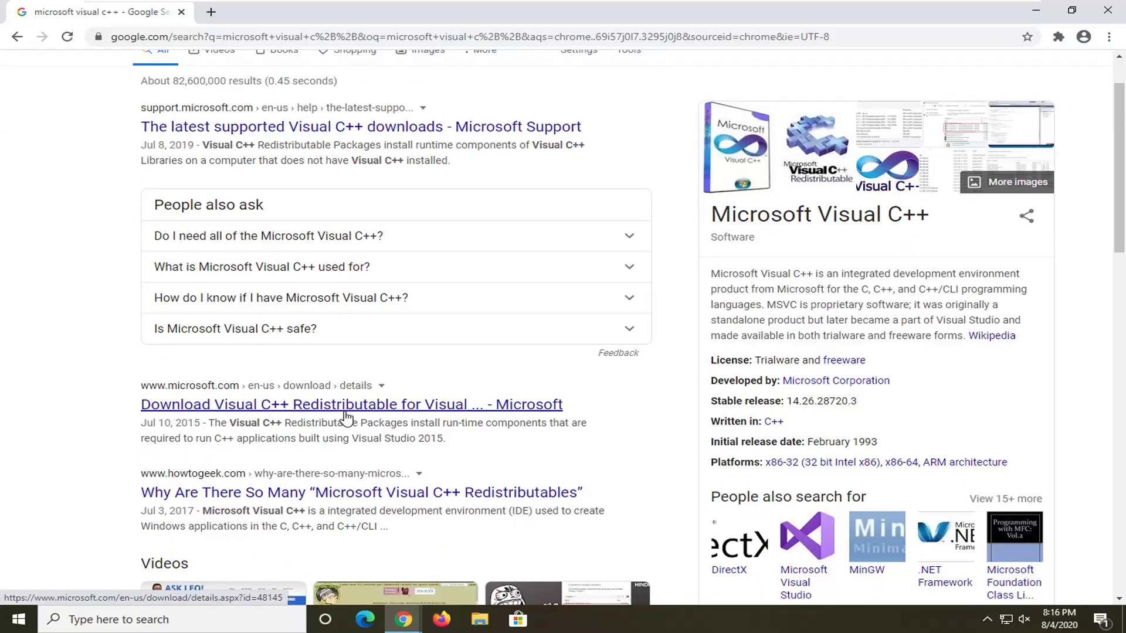
{"action": "left_click", "coordinate": [291, 415]}
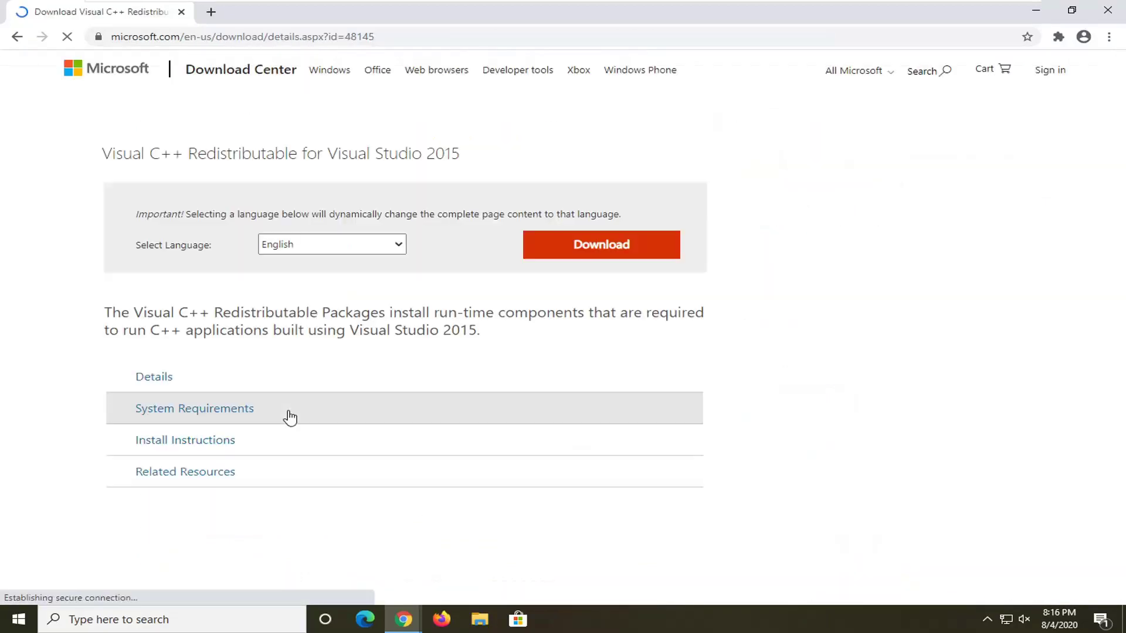
{"action": "scroll", "coordinate": [362, 407], "scroll_direction": "down", "scroll_amount": 3}
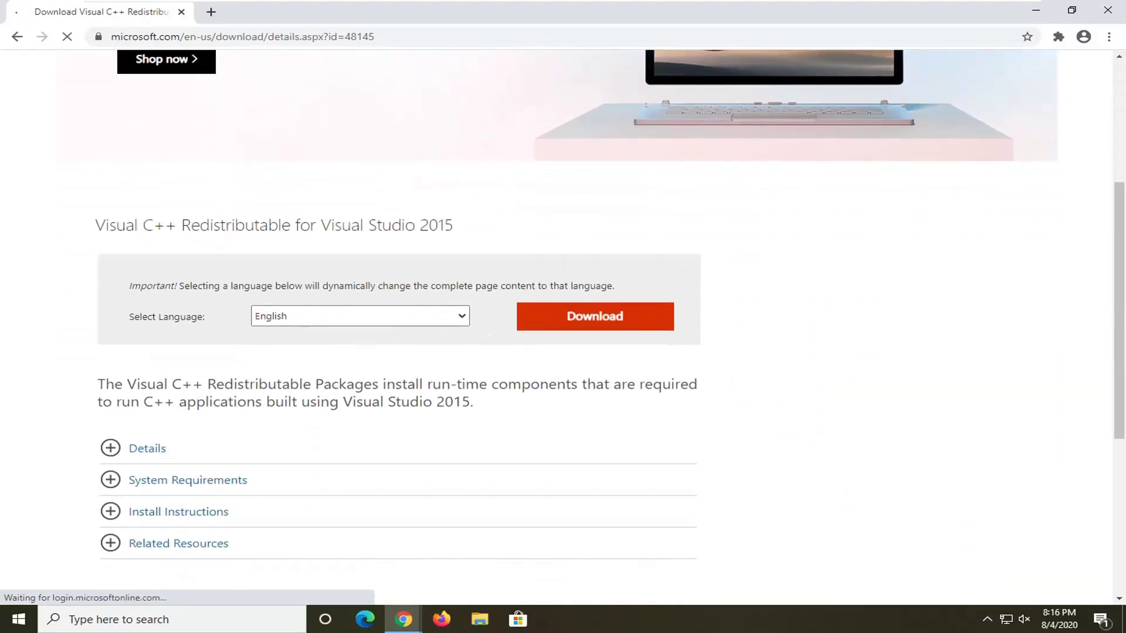
- Open the download choices and select only vc_redist.x86.exe (13.1 MB), leaving x64 unticked
{"action": "left_click", "coordinate": [602, 321]}
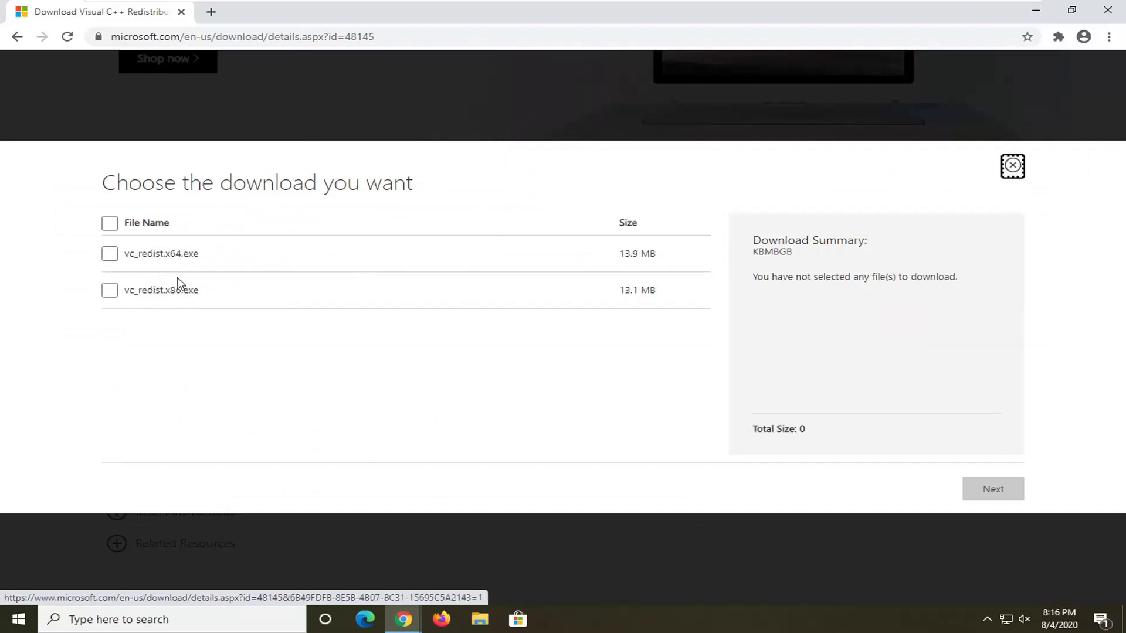
{"action": "left_click_drag", "start_coordinate": [164, 289], "coordinate": [200, 290]}
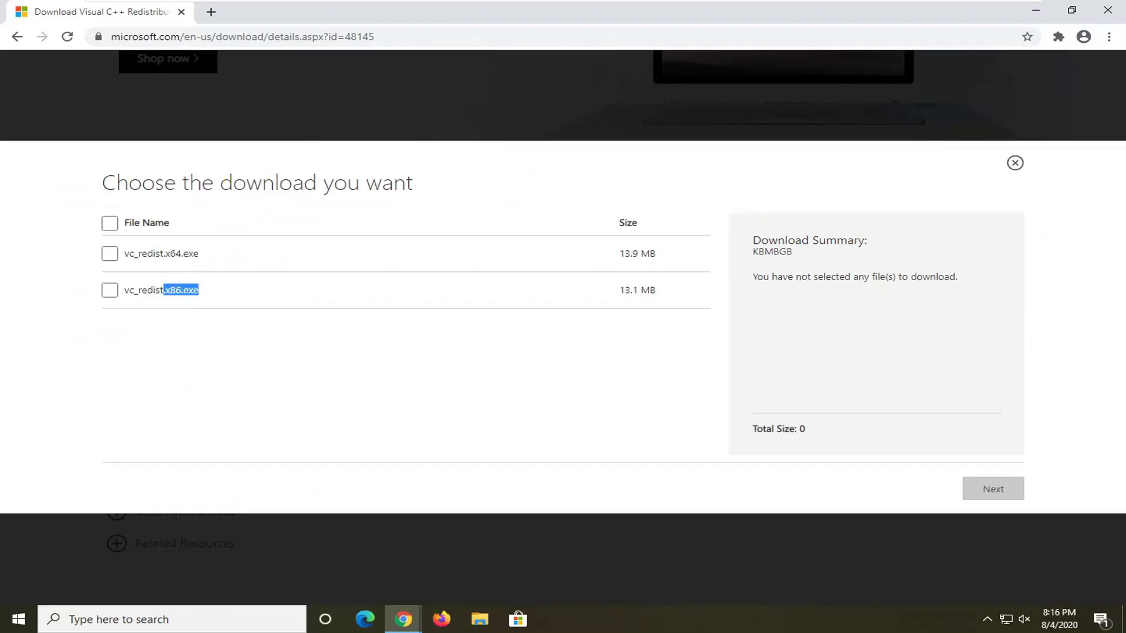
{"action": "left_click_drag", "start_coordinate": [169, 254], "coordinate": [200, 253]}
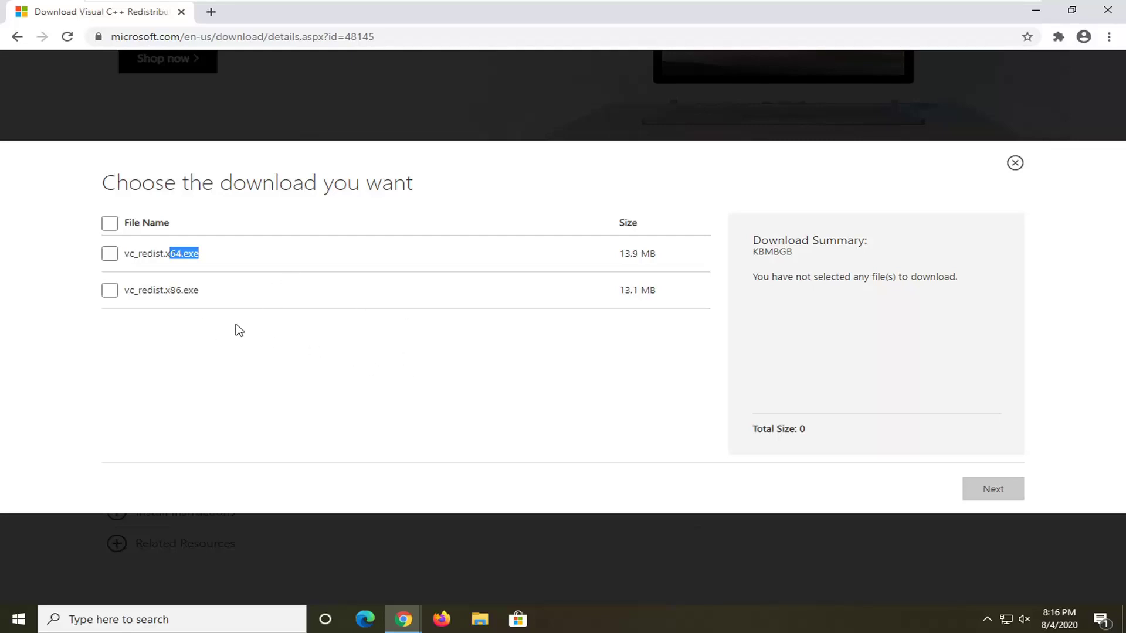
{"action": "left_click", "coordinate": [289, 320]}
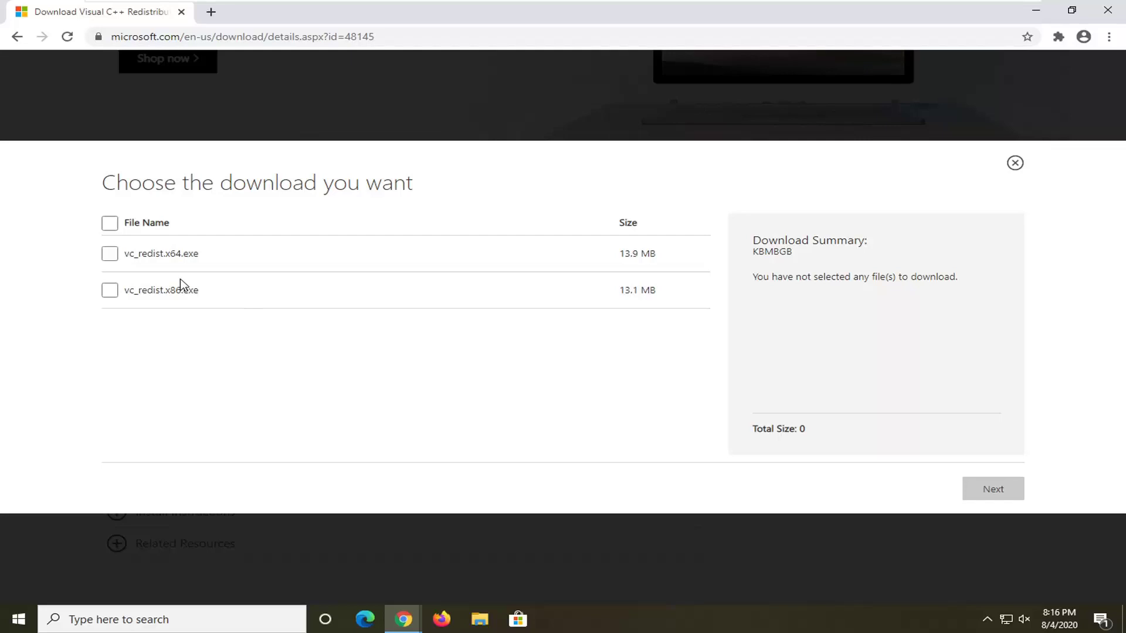
{"action": "left_click", "coordinate": [110, 290]}
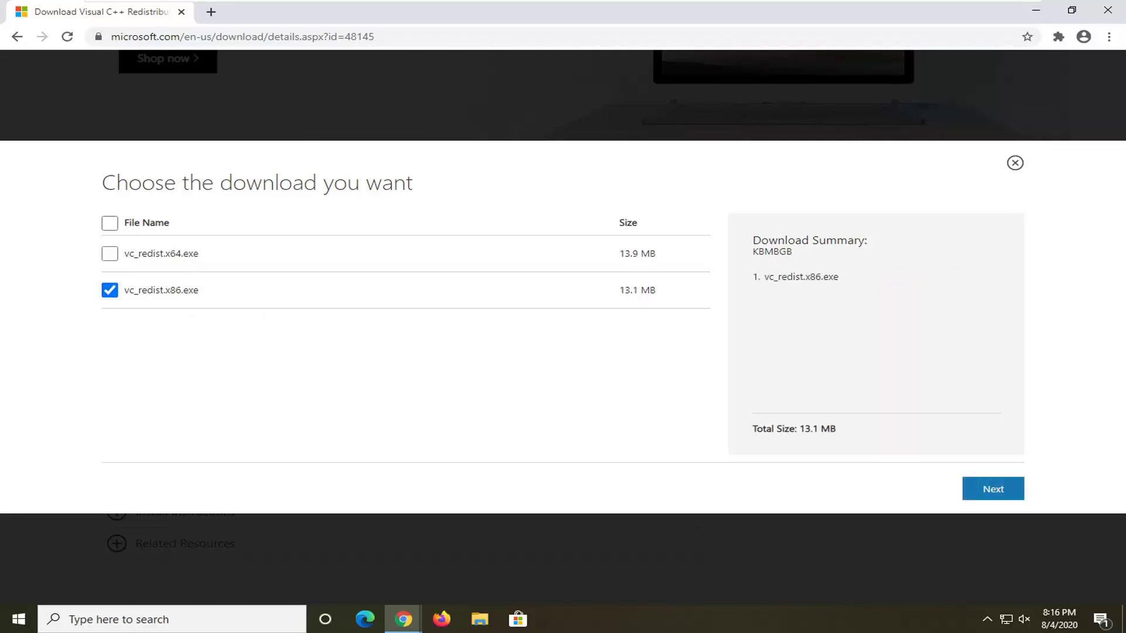
{"action": "left_click_drag", "start_coordinate": [164, 254], "coordinate": [206, 262]}
{"action": "left_click", "coordinate": [52, 277]}
- Proceed with Next to start downloading vc_redist.x86.exe and reach the thank-you page
{"action": "left_click", "coordinate": [997, 491]}
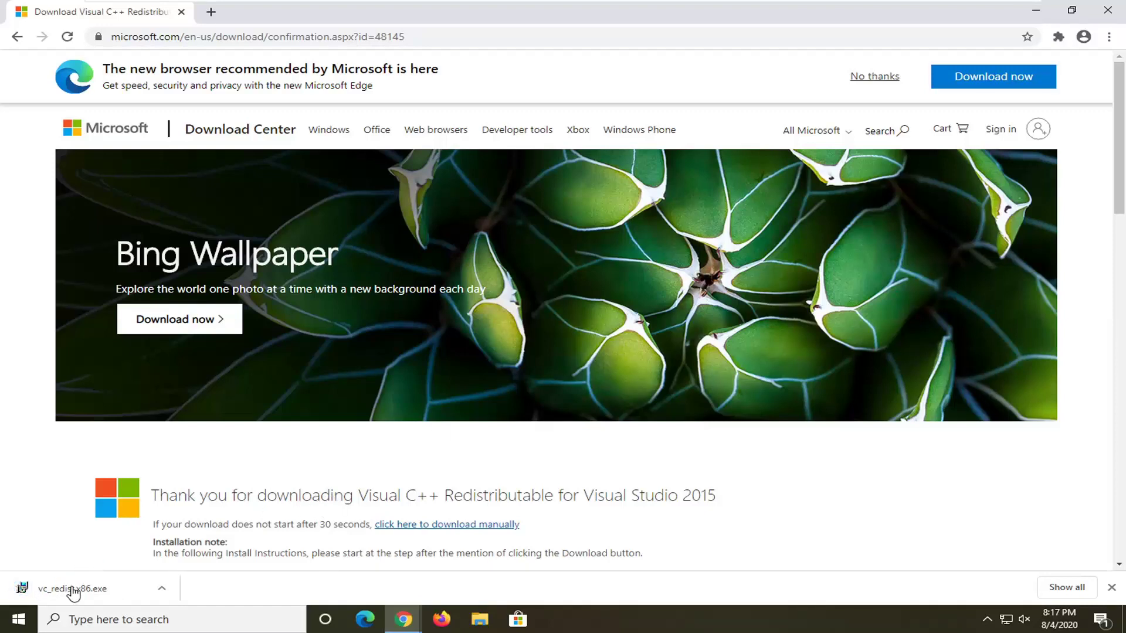
- Open the downloaded vc_redist.x86.exe, minimize Chrome, and confirm Run in the security warning
{"action": "left_click", "coordinate": [74, 591]}
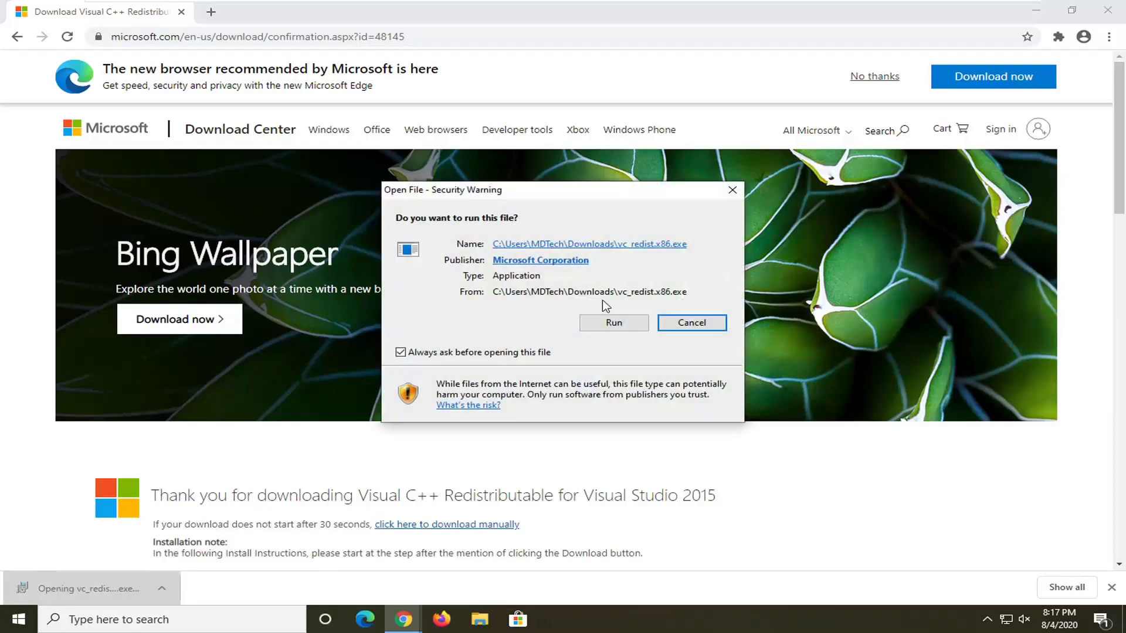
{"action": "left_click", "coordinate": [1035, 10]}
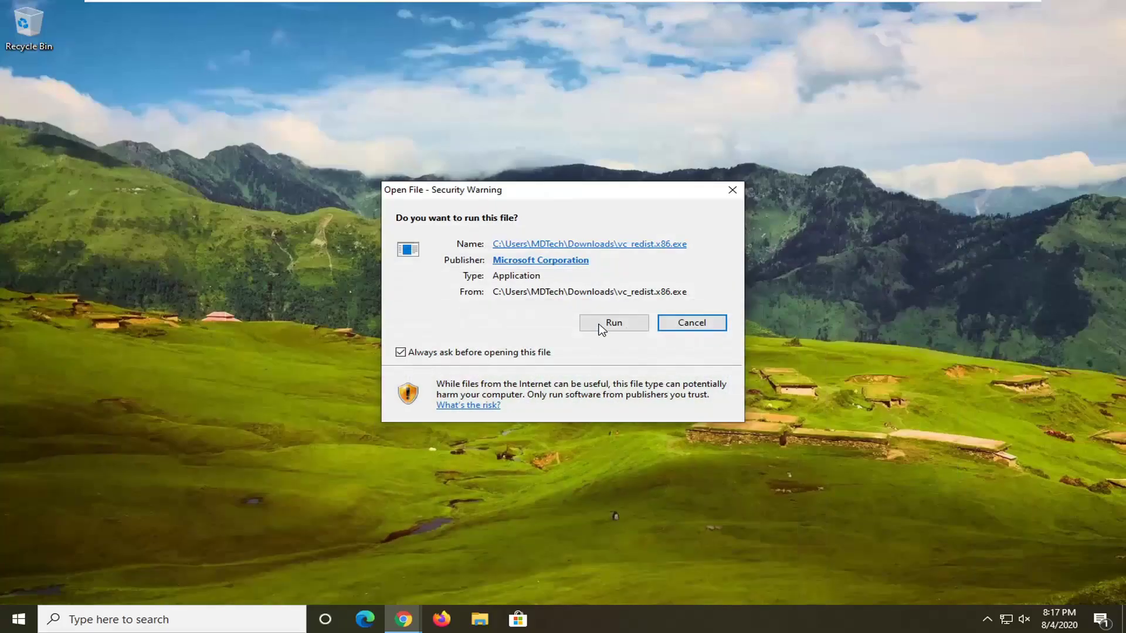
{"action": "left_click", "coordinate": [599, 326]}
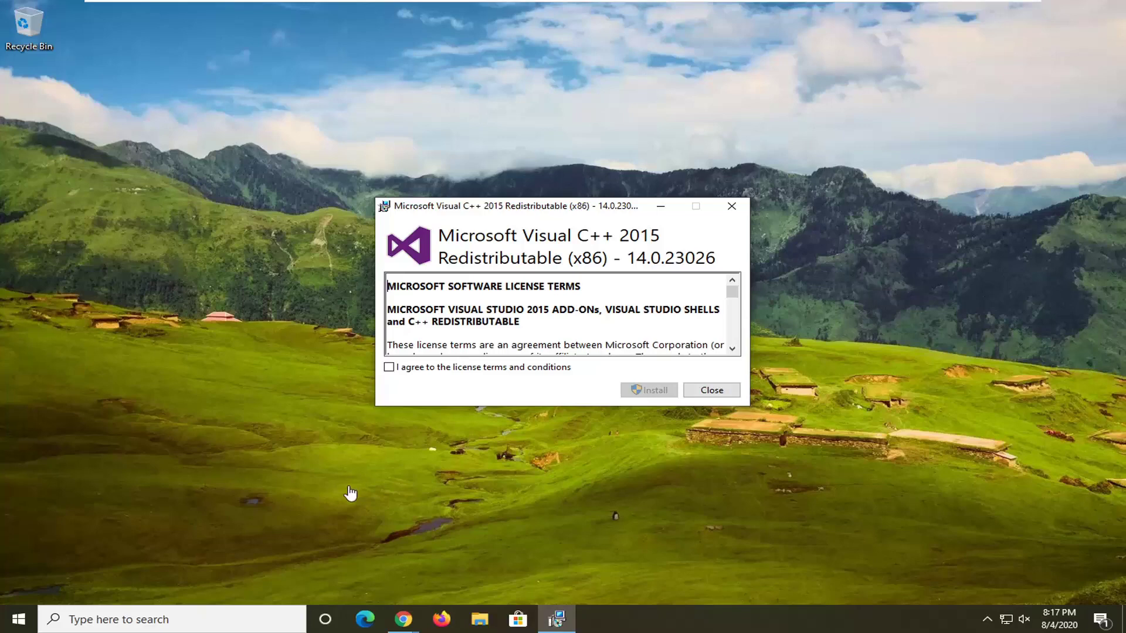
- Accept the license, install the x86 redistributable, and close the 0x80070666 already-installed error
{"action": "left_click", "coordinate": [495, 369]}
{"action": "left_click", "coordinate": [642, 392]}
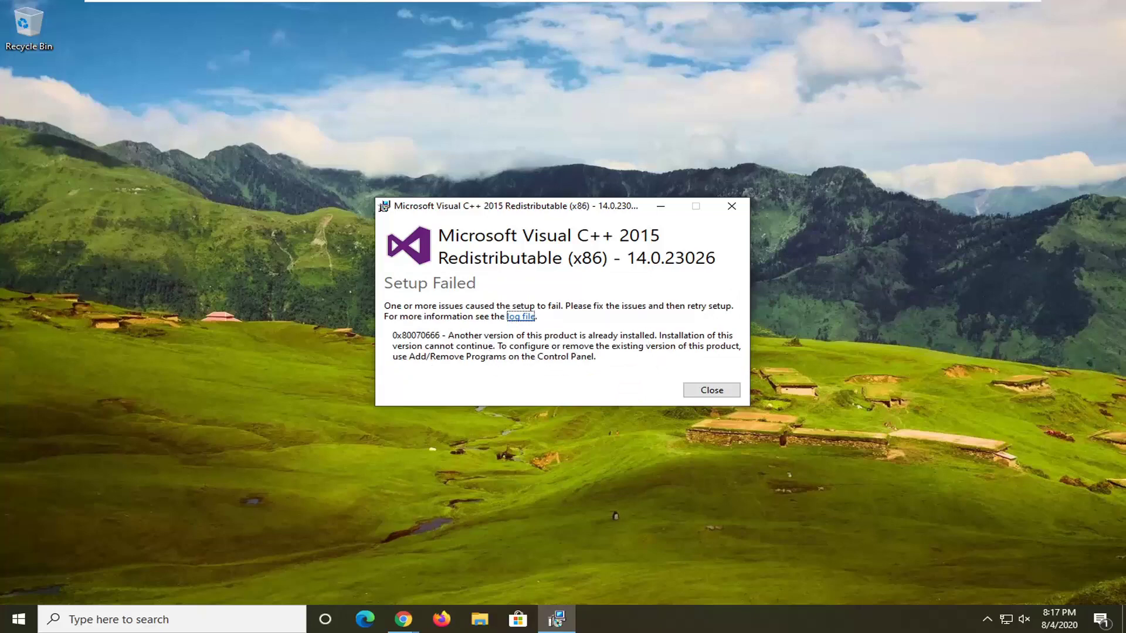
{"action": "left_click", "coordinate": [724, 393]}
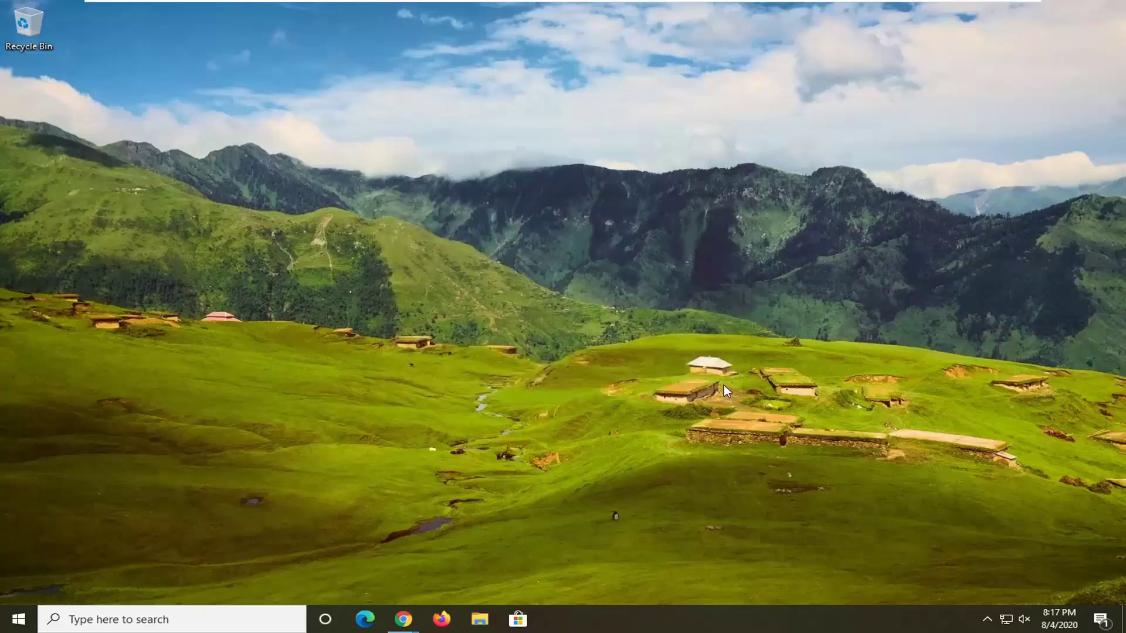
- Search Start for cmd and run Command Prompt as administrator, approving the UAC prompt
{"action": "left_click", "coordinate": [6, 626]}
{"action": "type", "text": "cmd"}
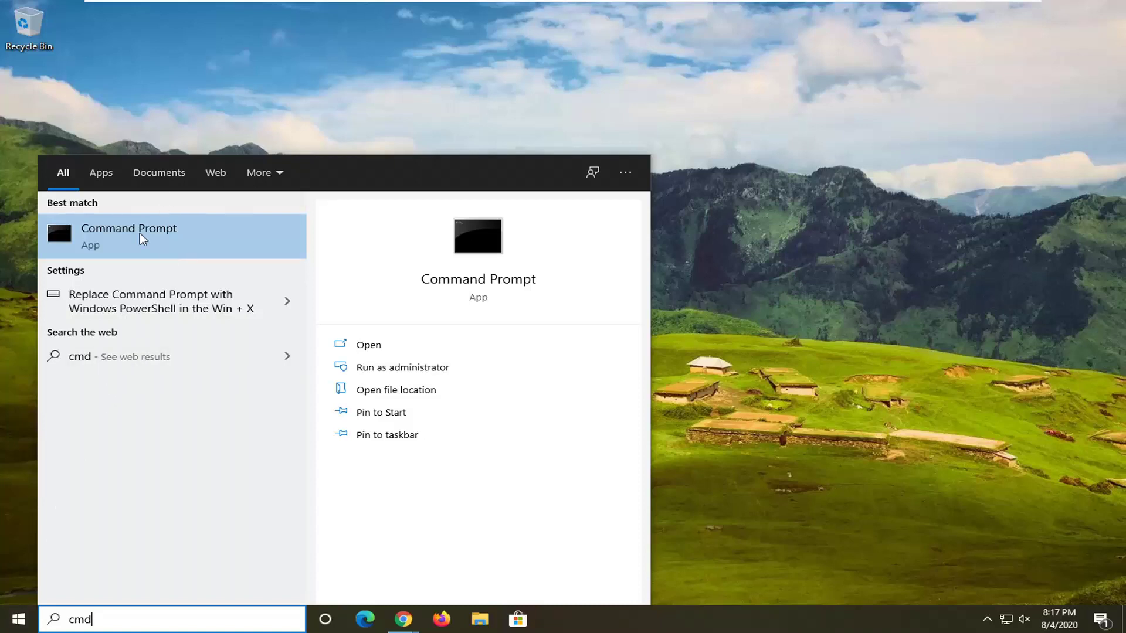
{"action": "left_click", "coordinate": [122, 237]}
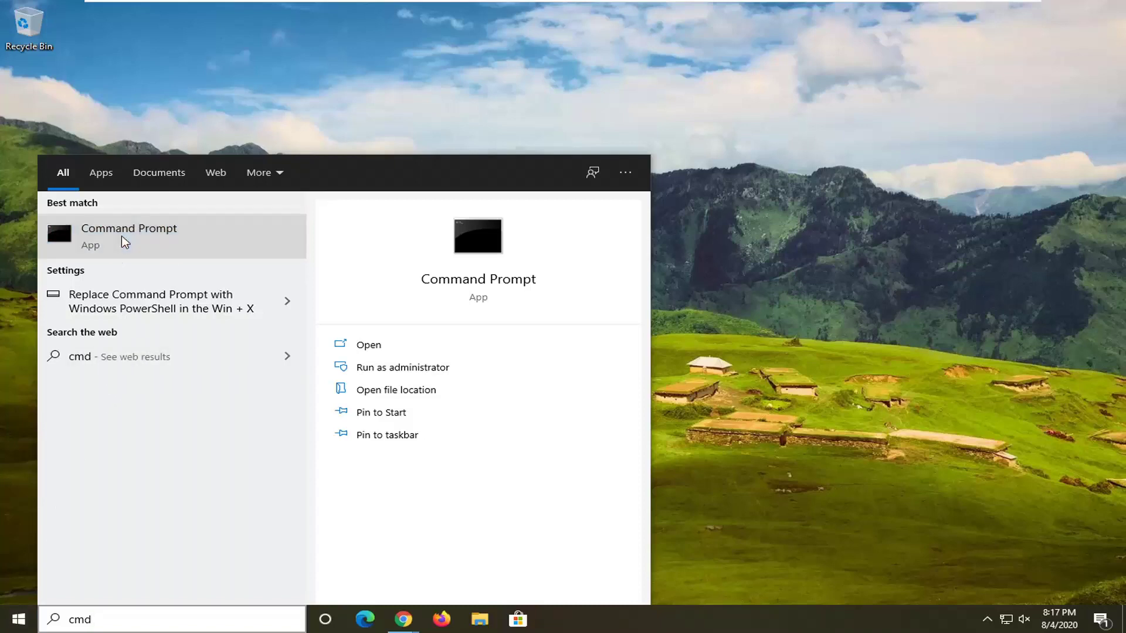
{"action": "right_click", "coordinate": [122, 236]}
{"action": "left_click", "coordinate": [198, 250]}
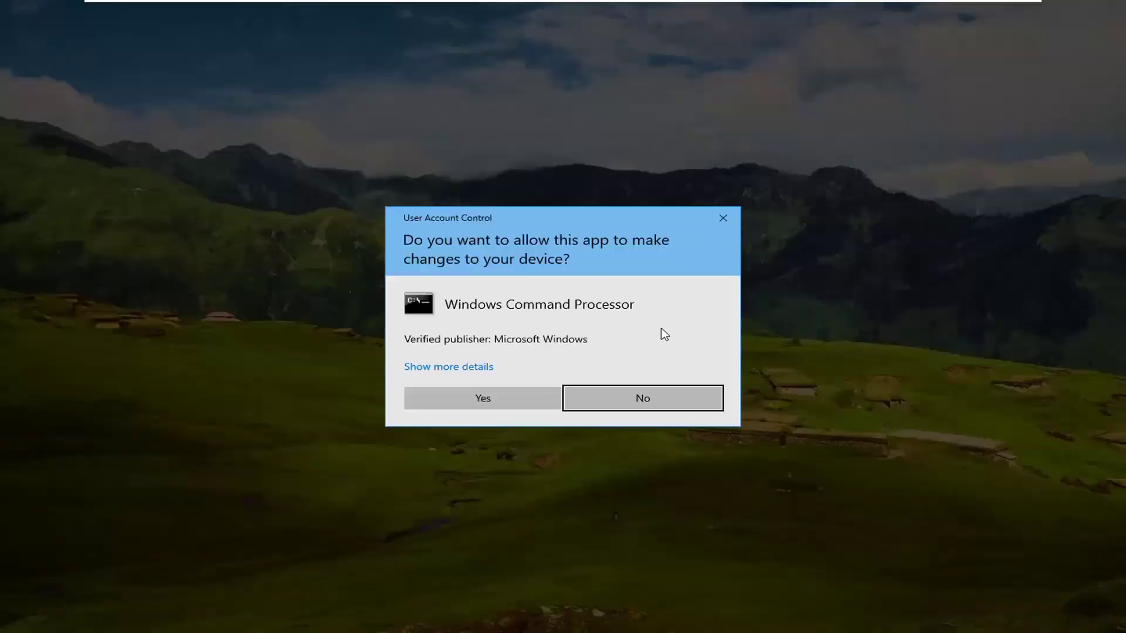
{"action": "left_click", "coordinate": [467, 400]}
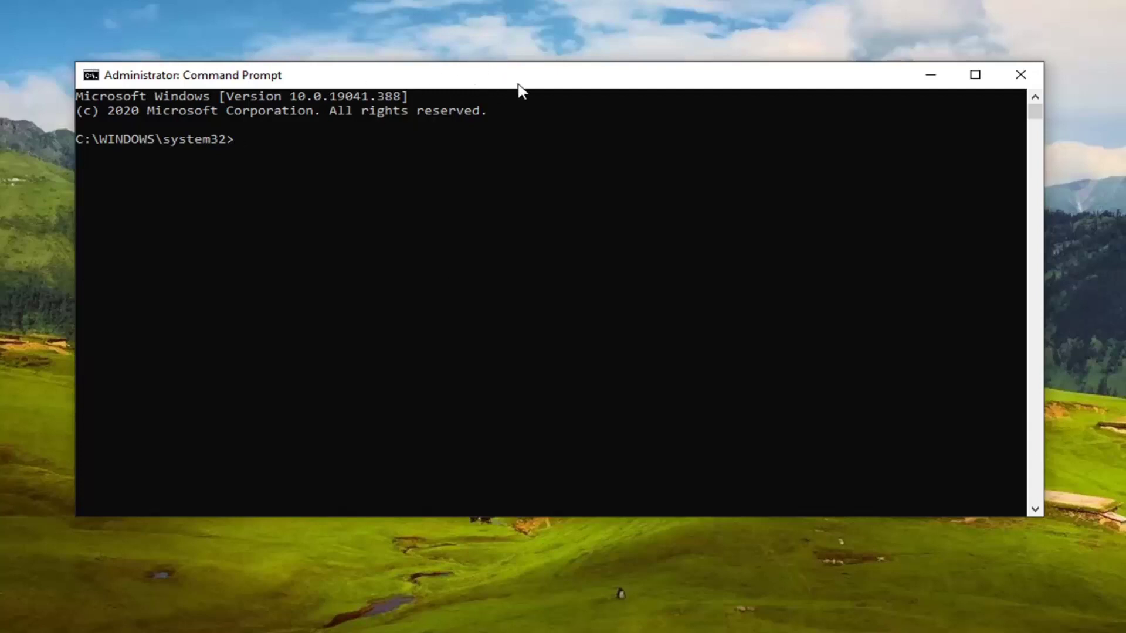
- Paste sfc /scannow from the title-bar Edit menu and run it
{"action": "right_click", "coordinate": [560, 77]}
{"action": "mouse_move", "coordinate": [686, 214]}
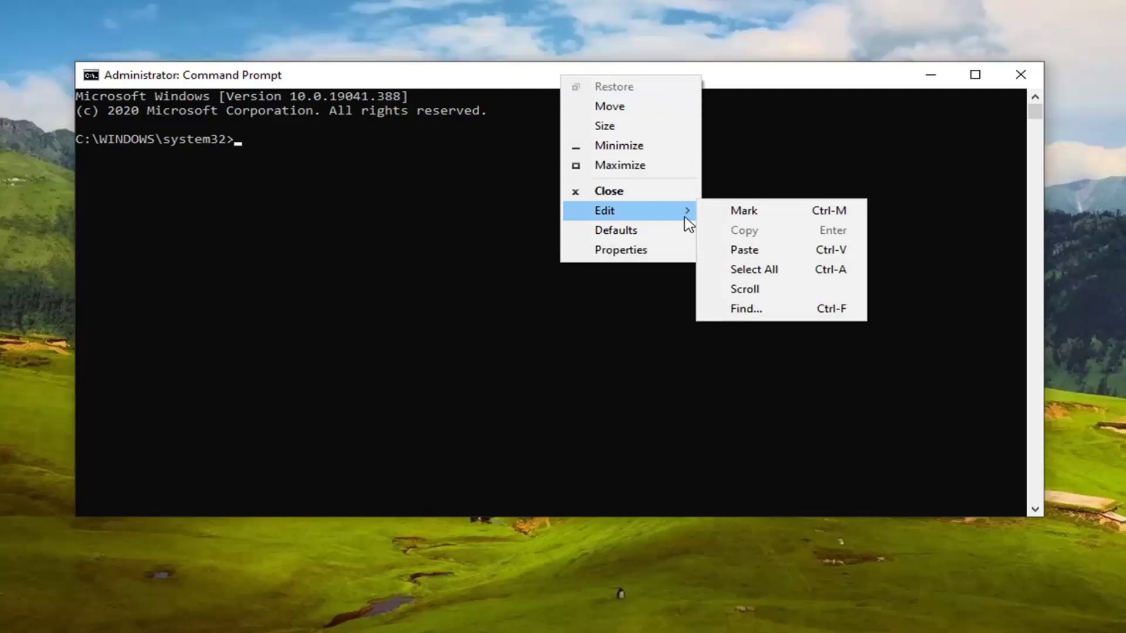
{"action": "left_click", "coordinate": [742, 250]}
{"action": "key", "text": "Return"}
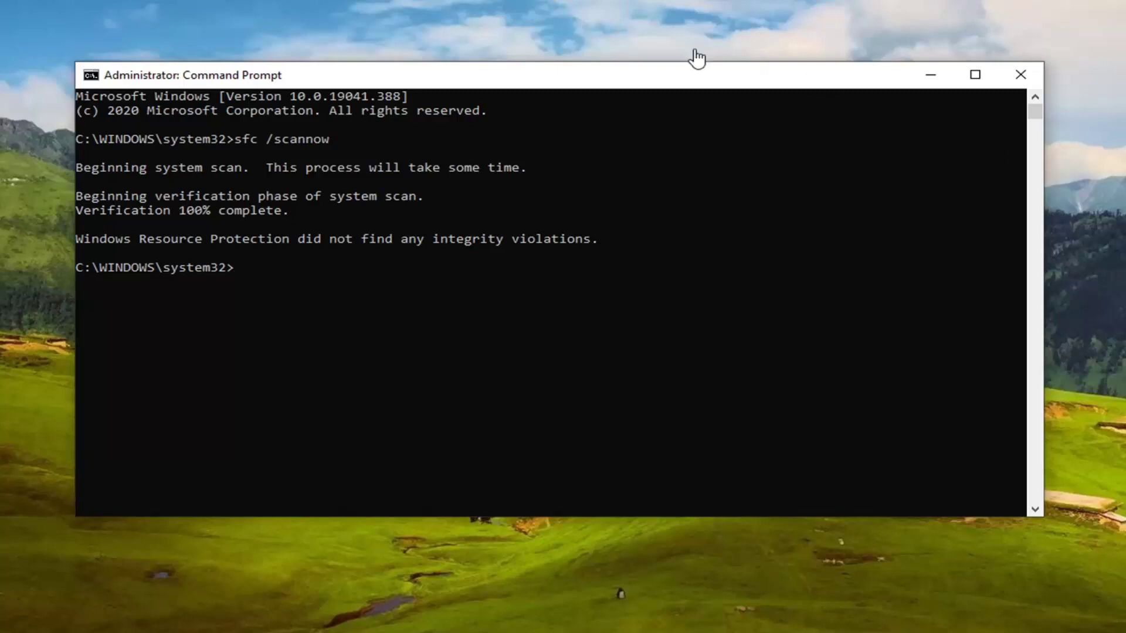
- Paste and run DISM /Online /Cleanup-Image /RestoreHealth, then close the console after success
{"action": "right_click", "coordinate": [552, 73]}
{"action": "mouse_move", "coordinate": [604, 205]}
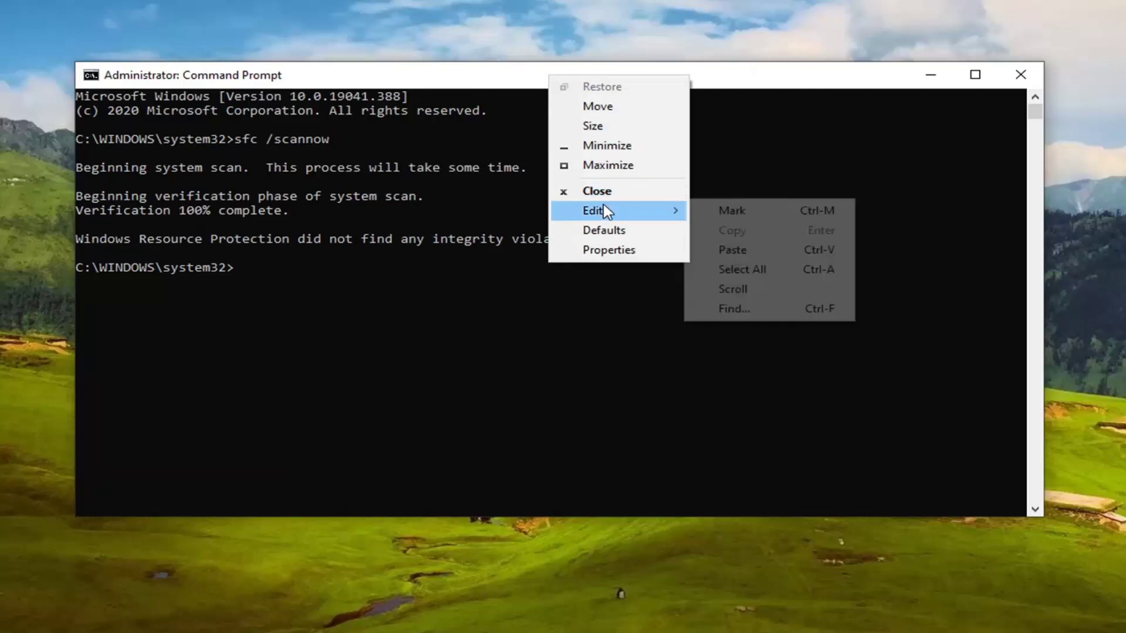
{"action": "left_click", "coordinate": [713, 249]}
{"action": "key", "text": "Return"}
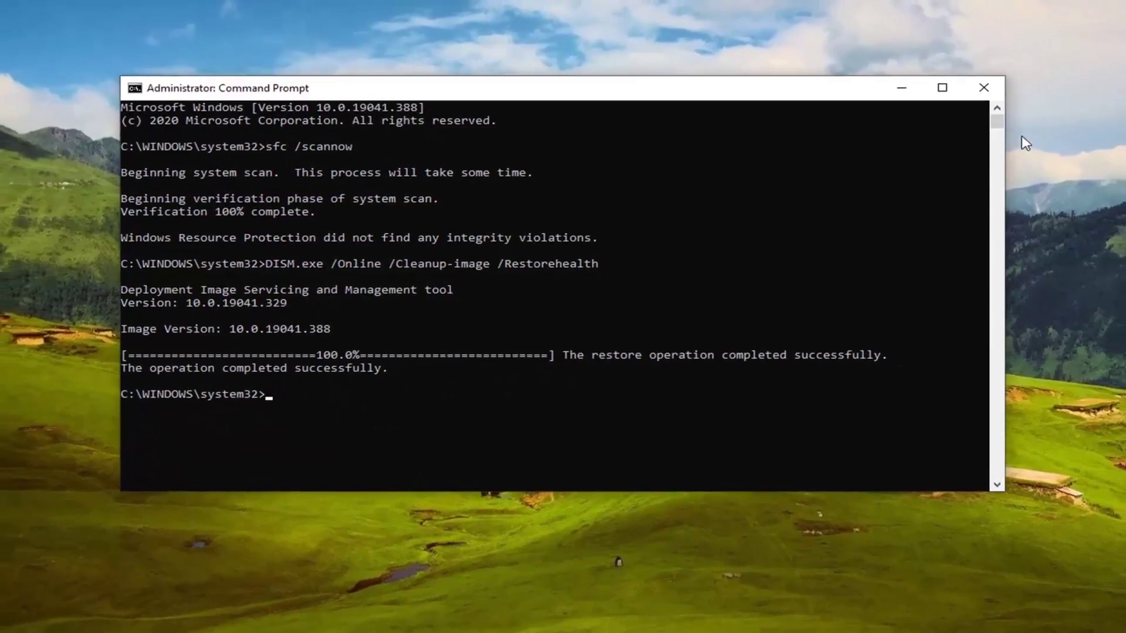
{"action": "left_click", "coordinate": [968, 89]}
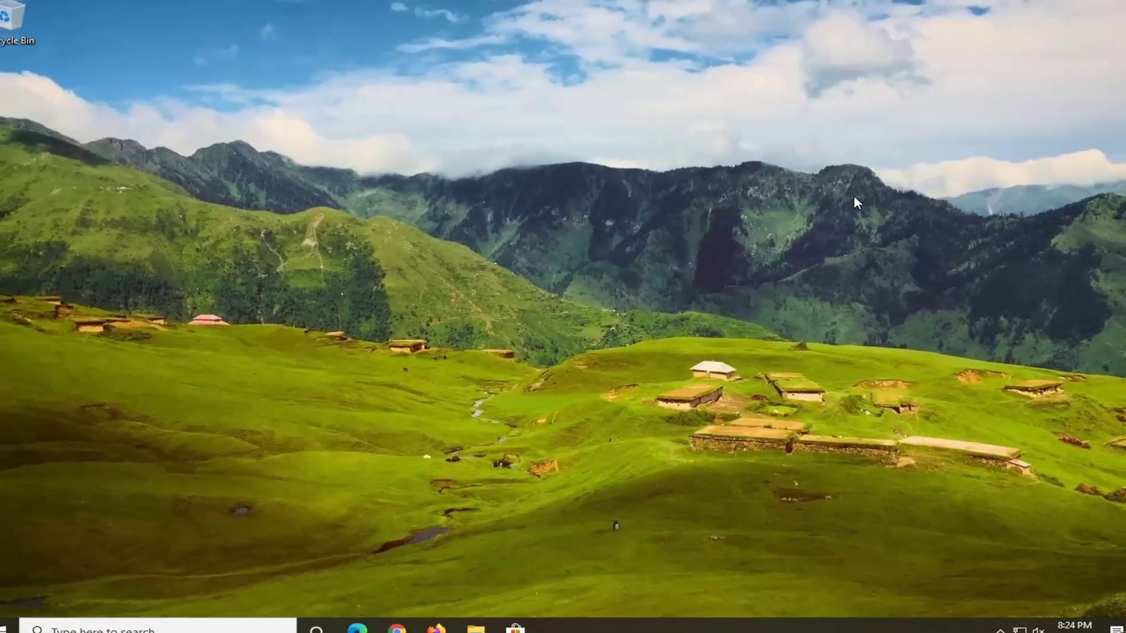